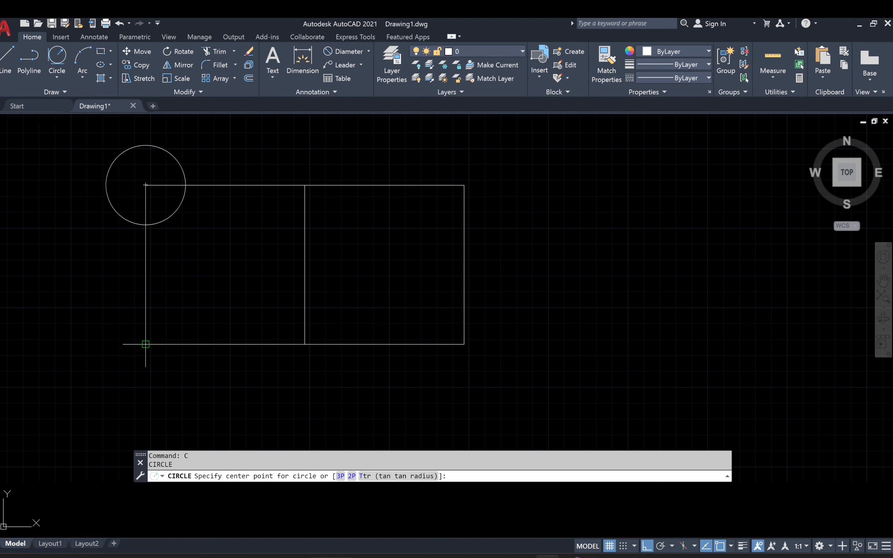
Step: Draw a circle of radius 25 centred on the large rectangle's lower-left corner
click(145, 344)
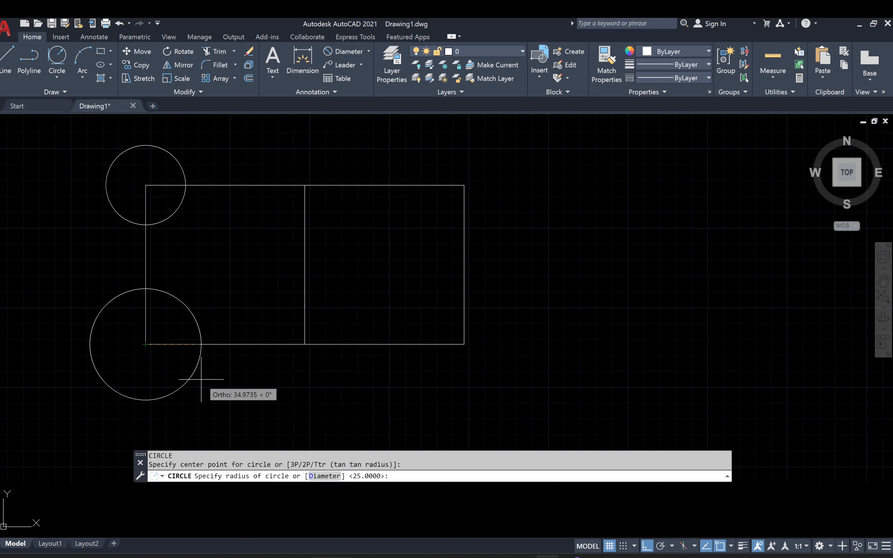
text(25)
key(Return)
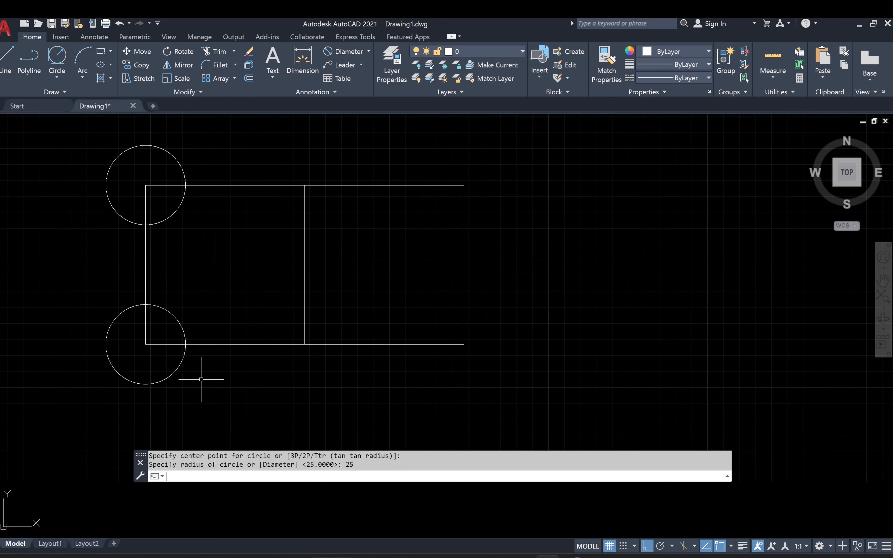
Step: Draw a circle of diameter 50 centred on the lower end of the rectangle's middle vertical line
key(Return)
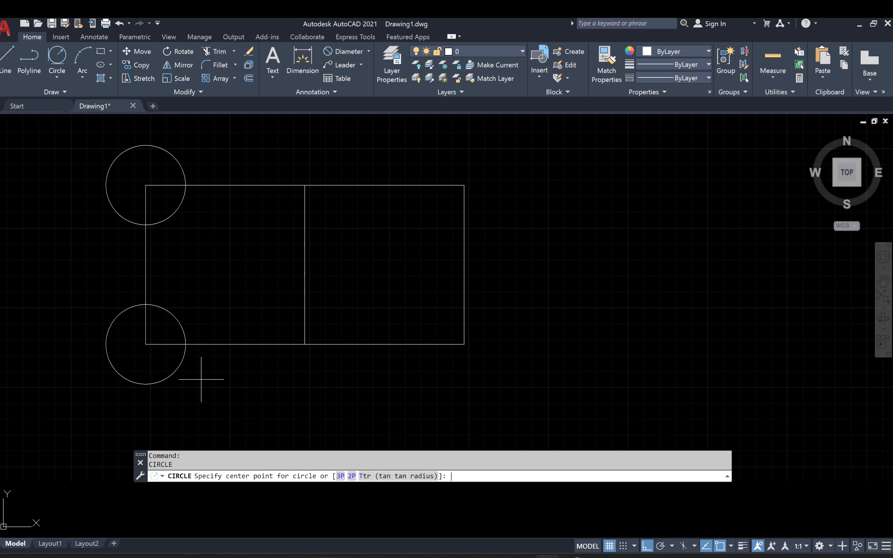
click(305, 344)
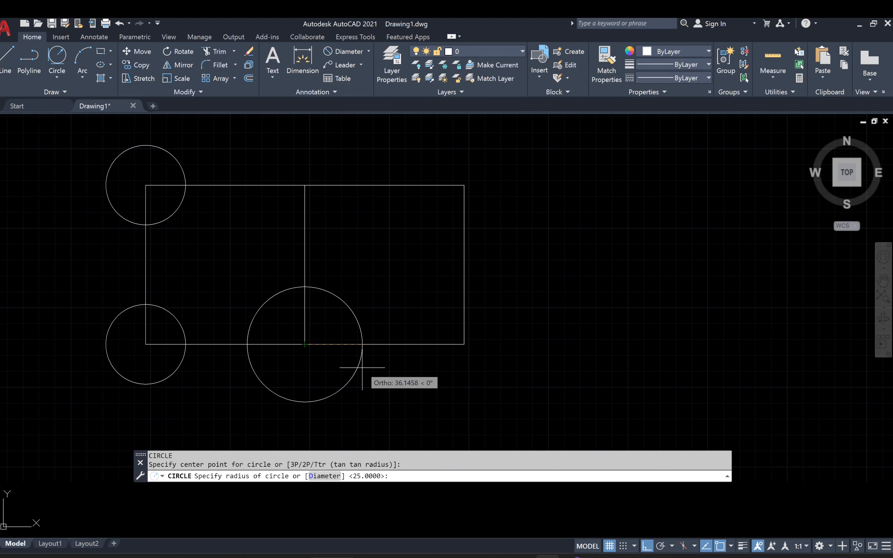
text(d)
key(Return)
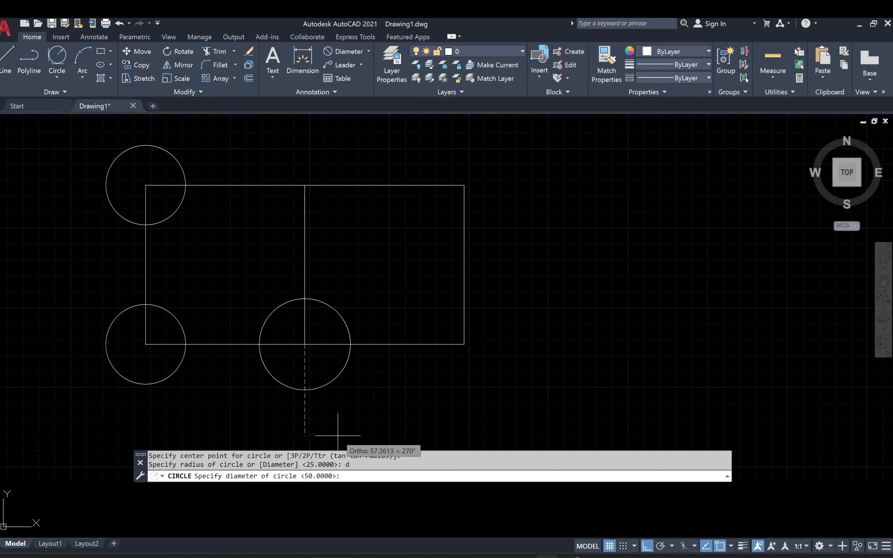
text(50)
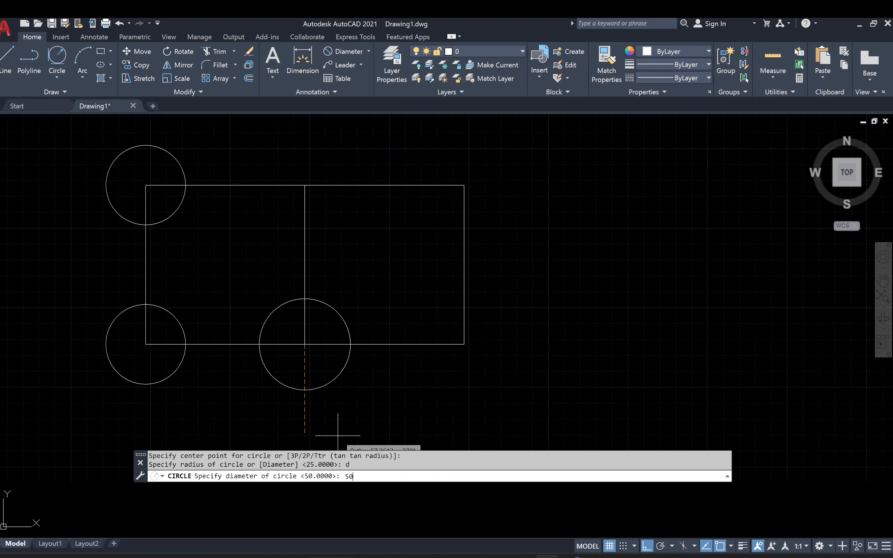
key(Return)
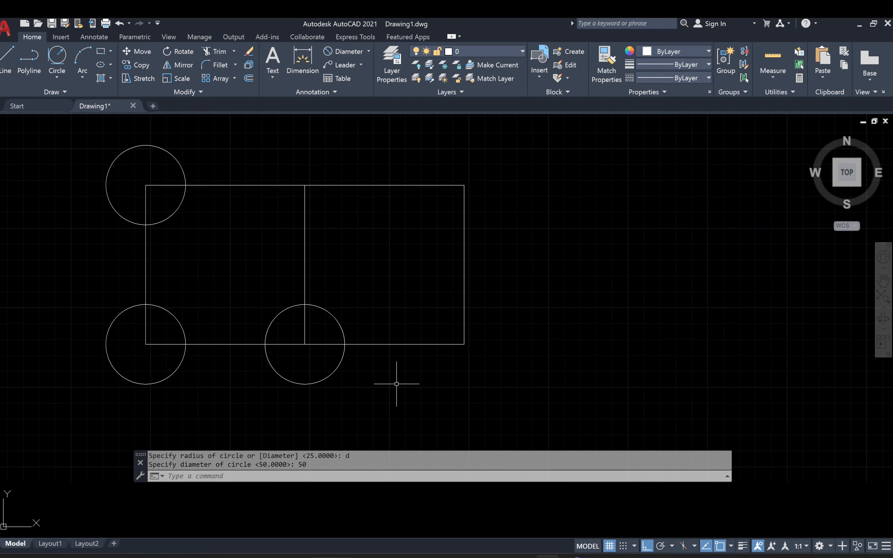
Step: Draw a center-radius circle at the rectangle's upper-right corner, accepting the default radius of 25
text(c)
key(Return)
click(57, 76)
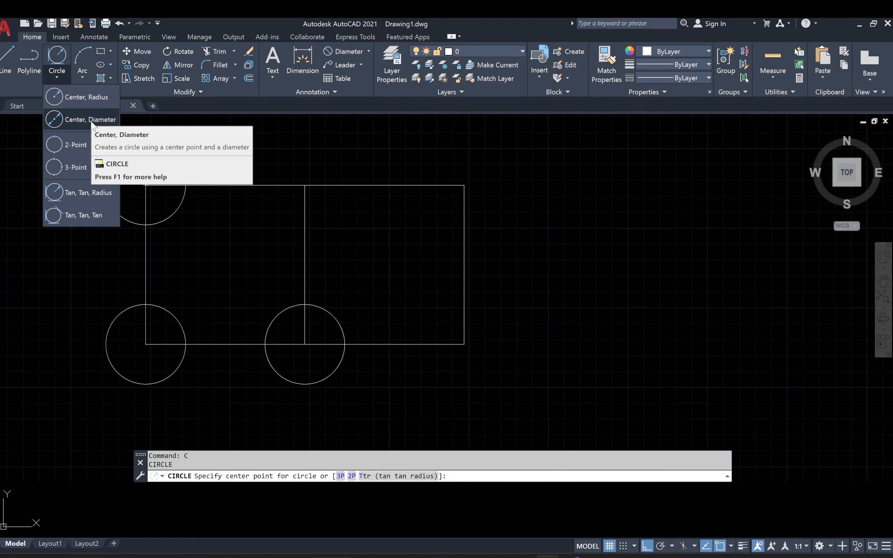
click(91, 103)
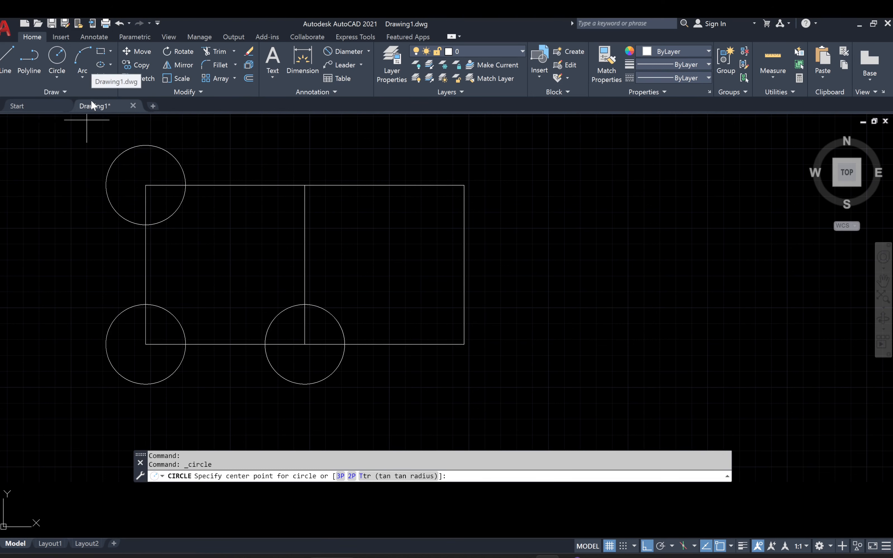
mouse_move(91, 105)
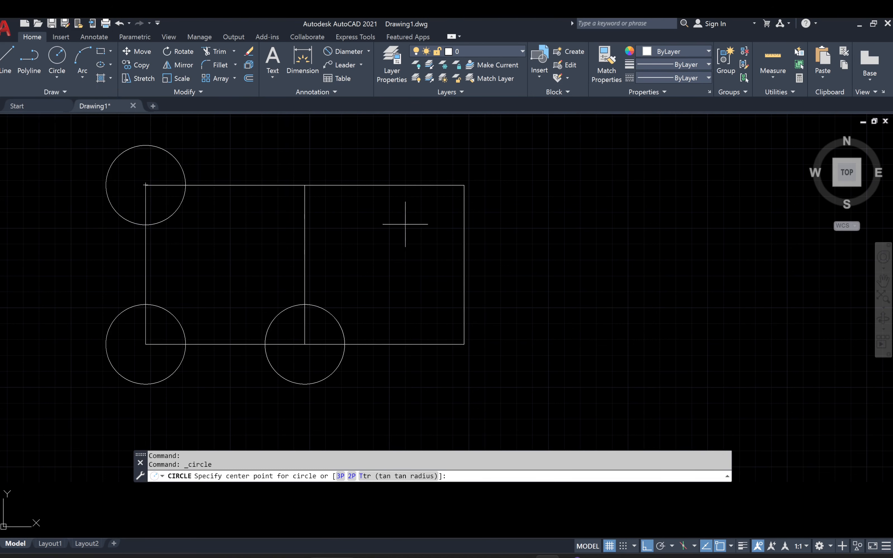
click(464, 185)
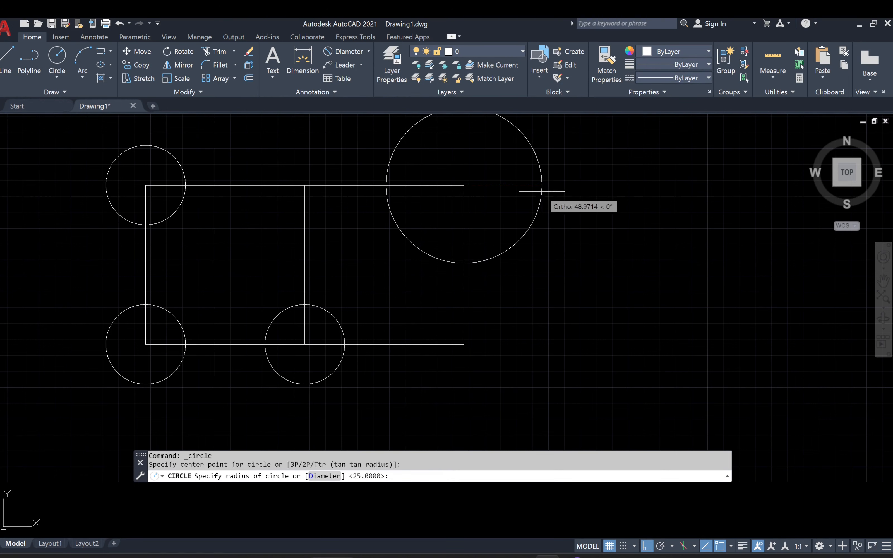
key(Return)
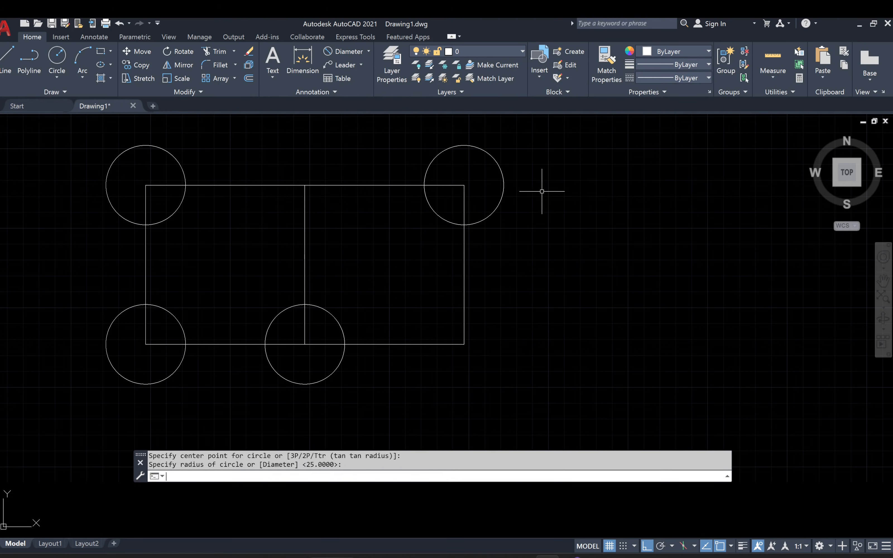
Step: Draw a center-diameter circle at the rectangle's lower-right corner, accepting the default diameter of 50
click(50, 78)
click(74, 97)
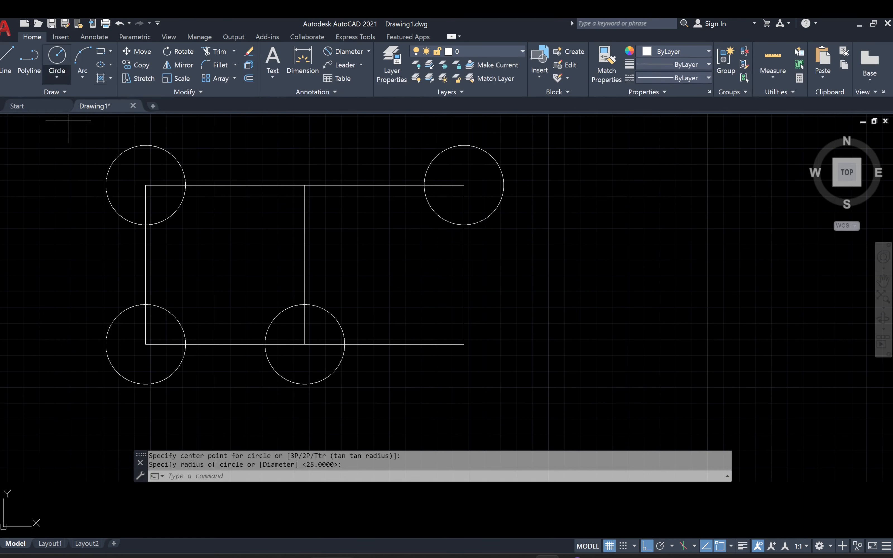
click(464, 344)
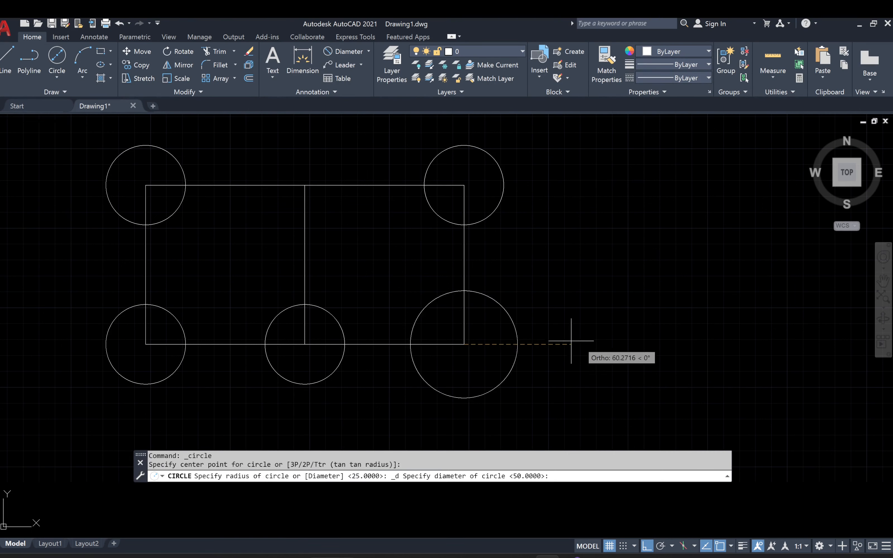
key(Return)
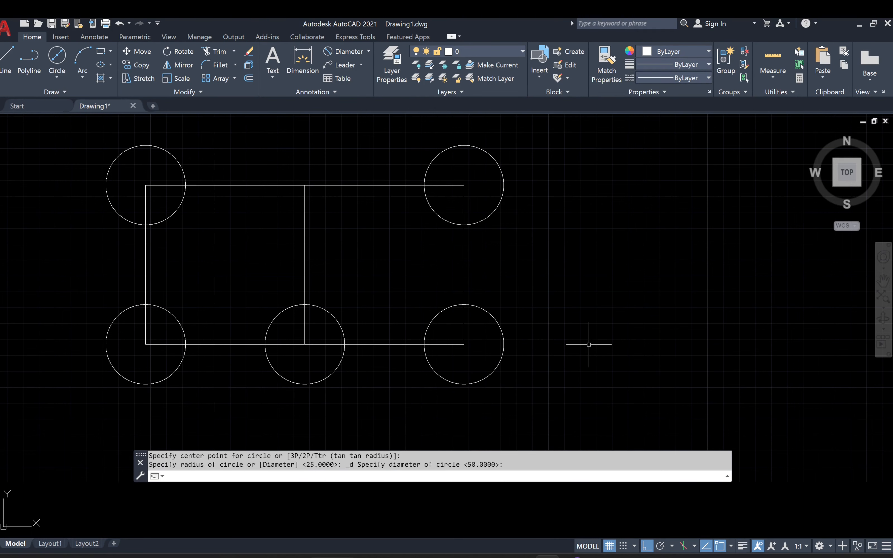
Step: Draw a 2-point circle from the middle line's upper end to where the upper-left circle crosses the rectangle's top edge
click(57, 76)
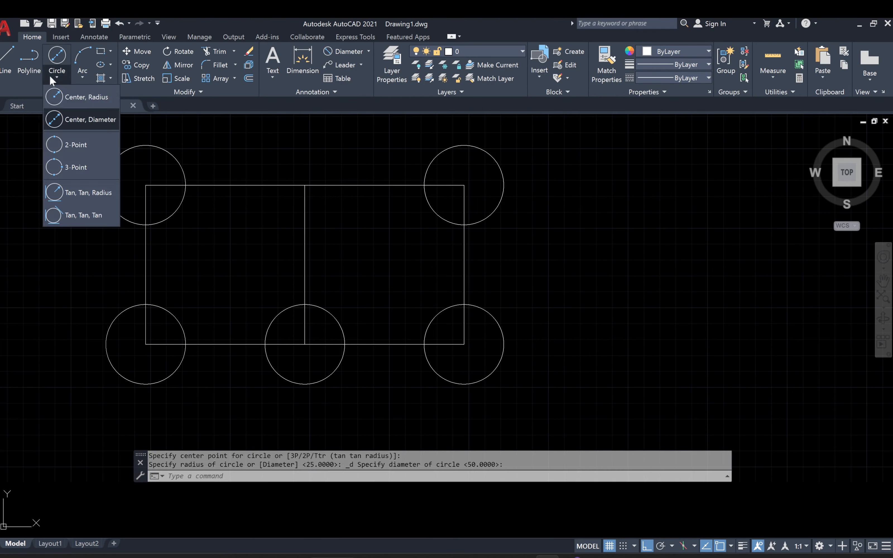
click(76, 147)
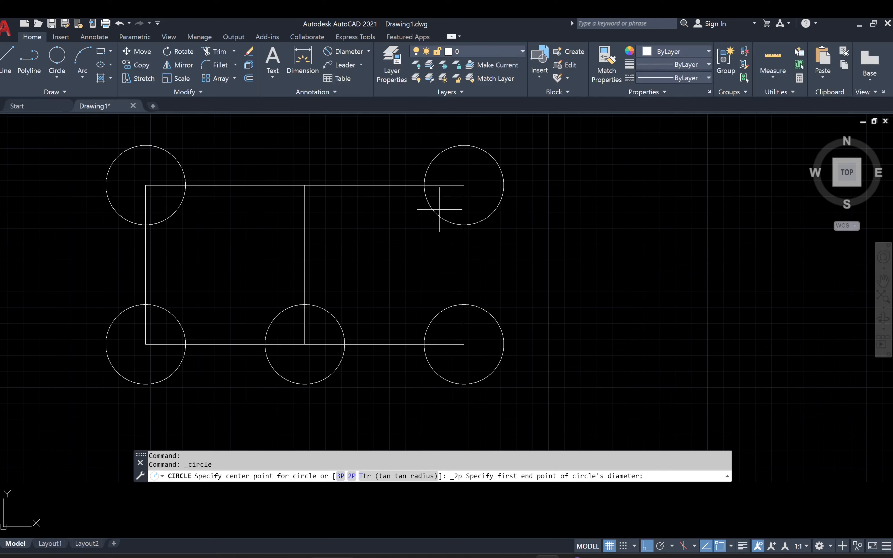
click(309, 186)
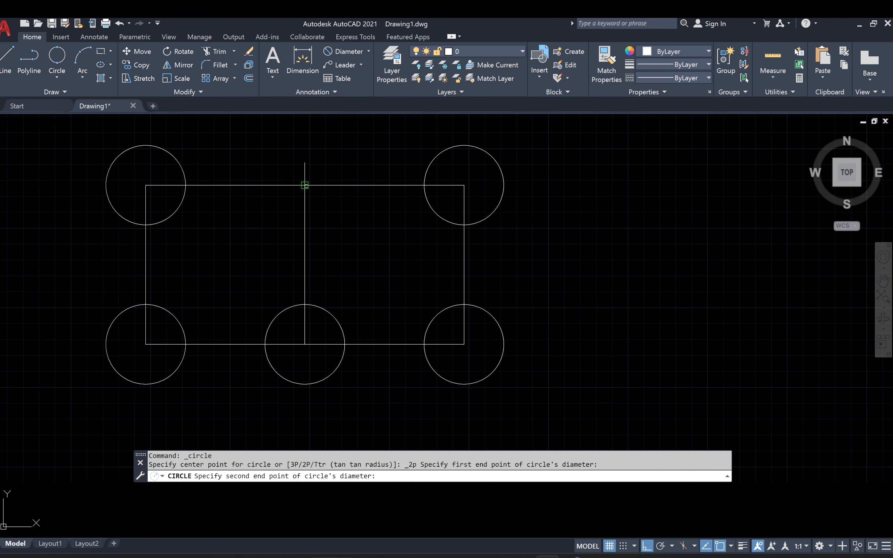
click(186, 187)
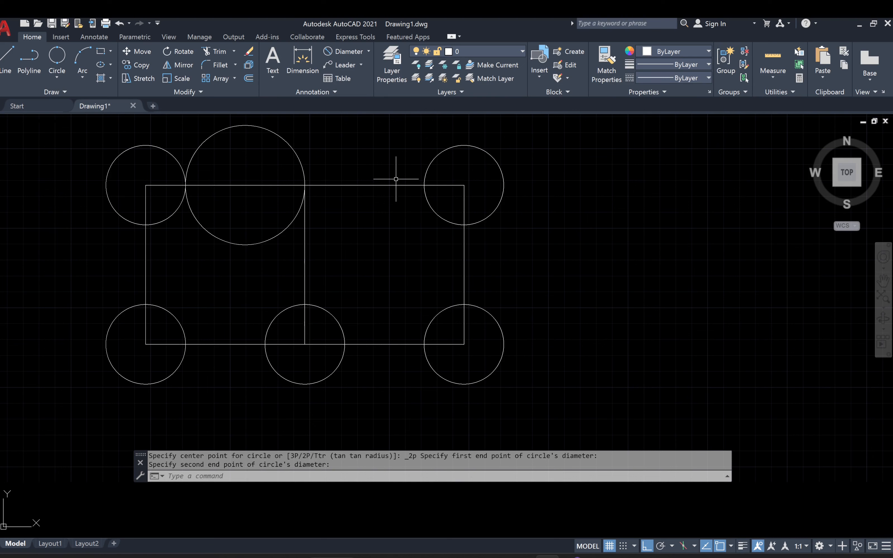
Step: Draw a 3-point circle through the middle line's upper end, touching the bottom-middle circle and the upper-right corner circle
click(56, 76)
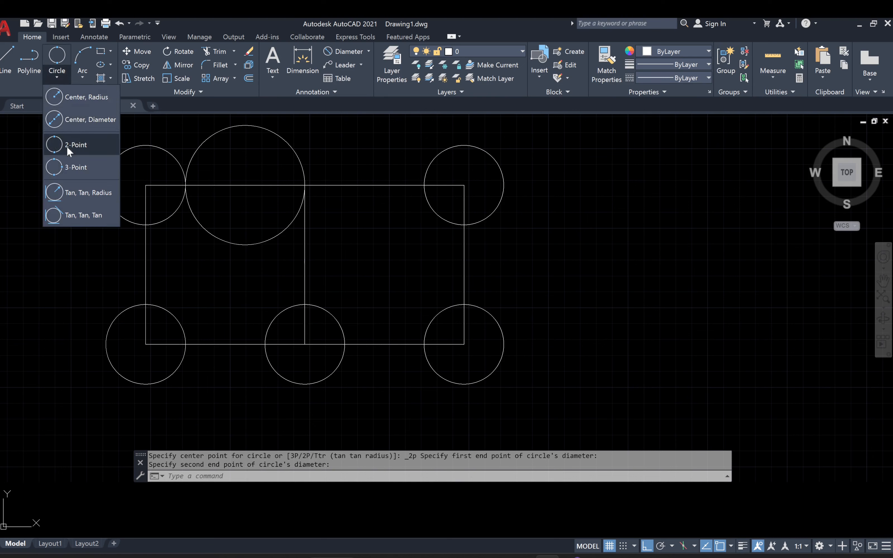
click(74, 167)
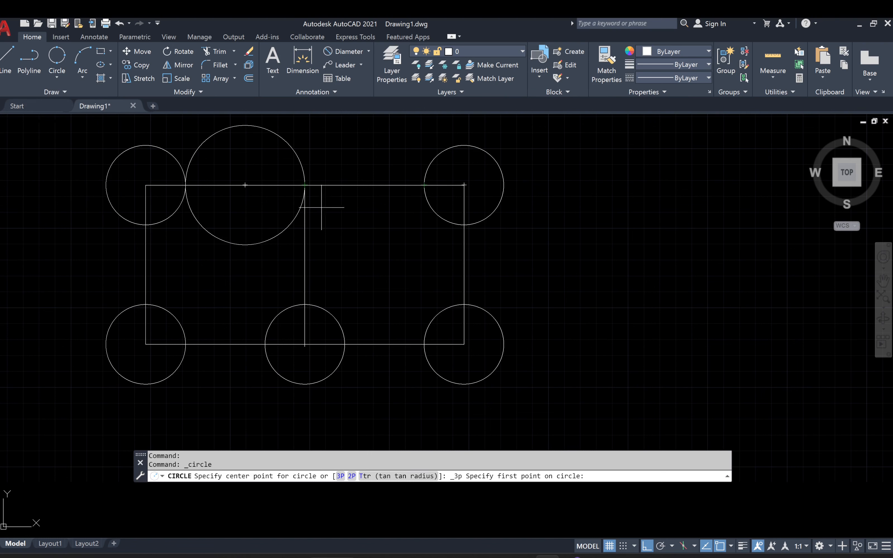
click(304, 185)
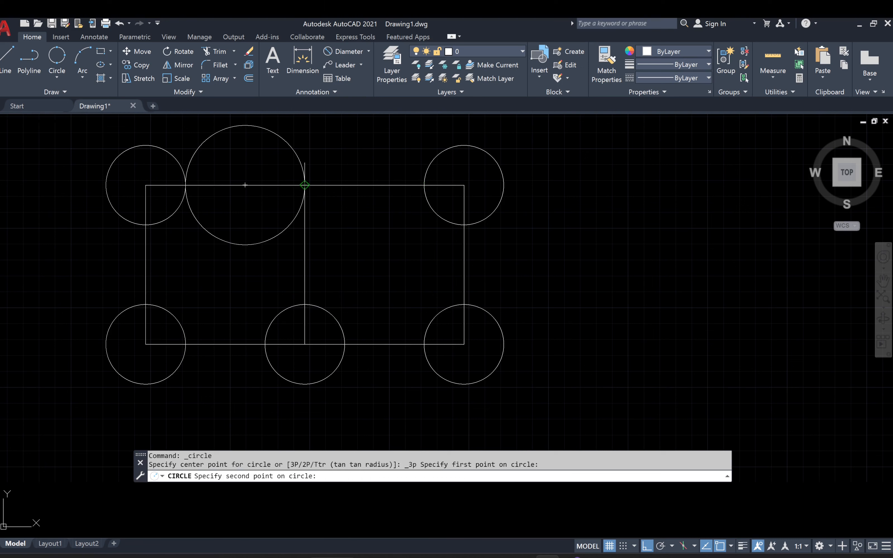
click(333, 316)
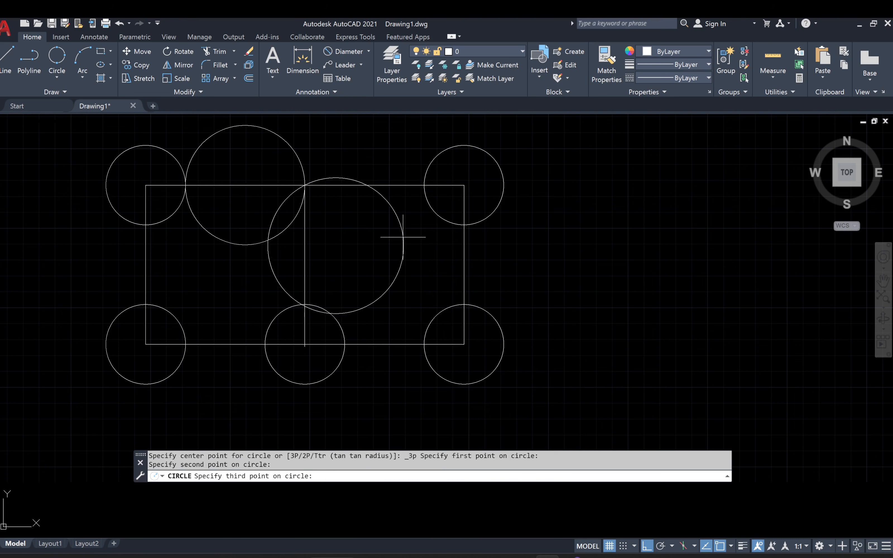
click(430, 206)
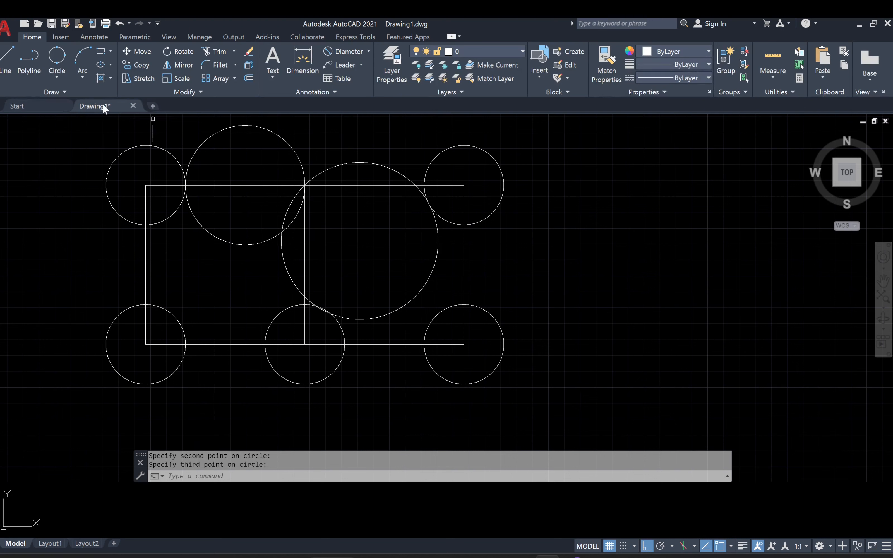
Step: Draw a Tan, Tan, Radius circle of radius 50 tangent to the large 2-point circle and the upper-left corner circle
click(56, 78)
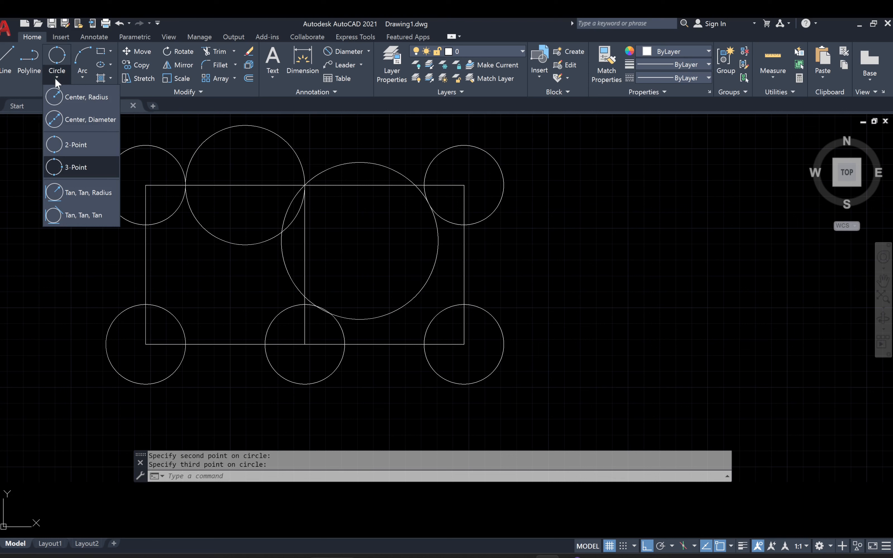
click(90, 198)
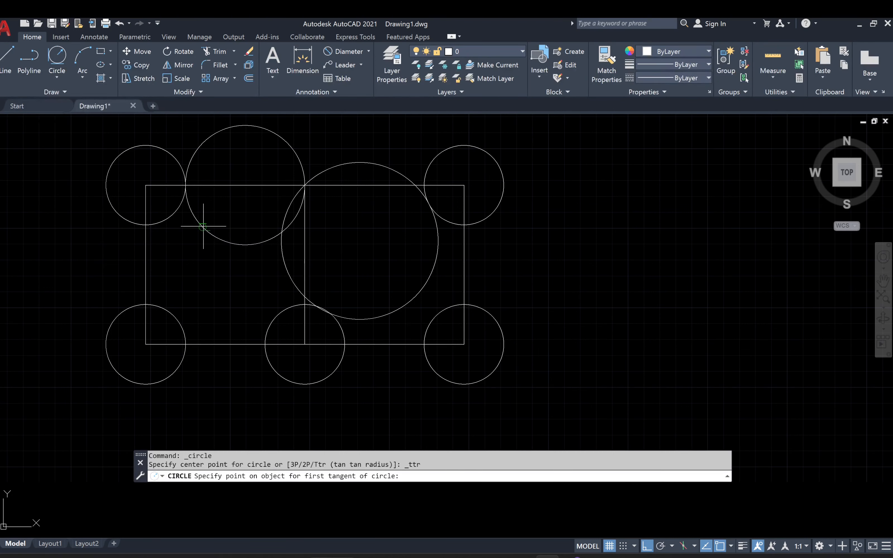
click(217, 238)
click(163, 221)
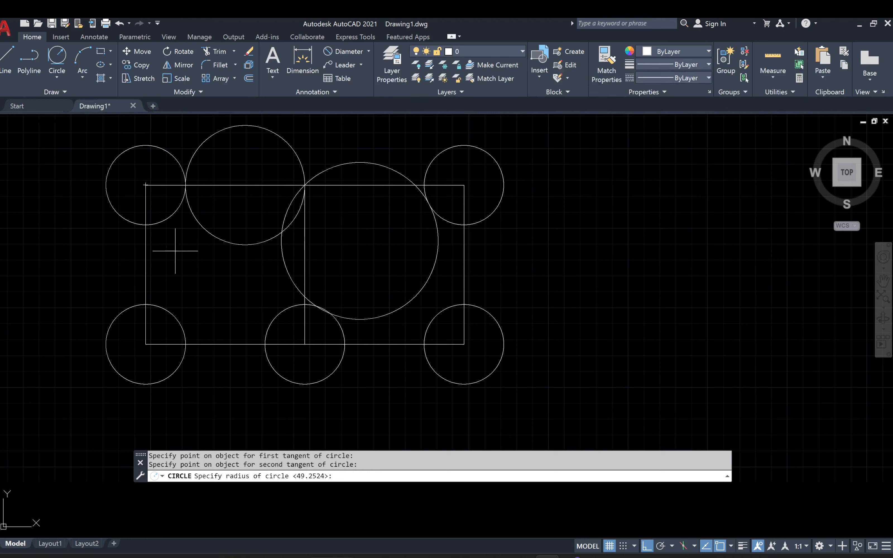
text(50)
key(Return)
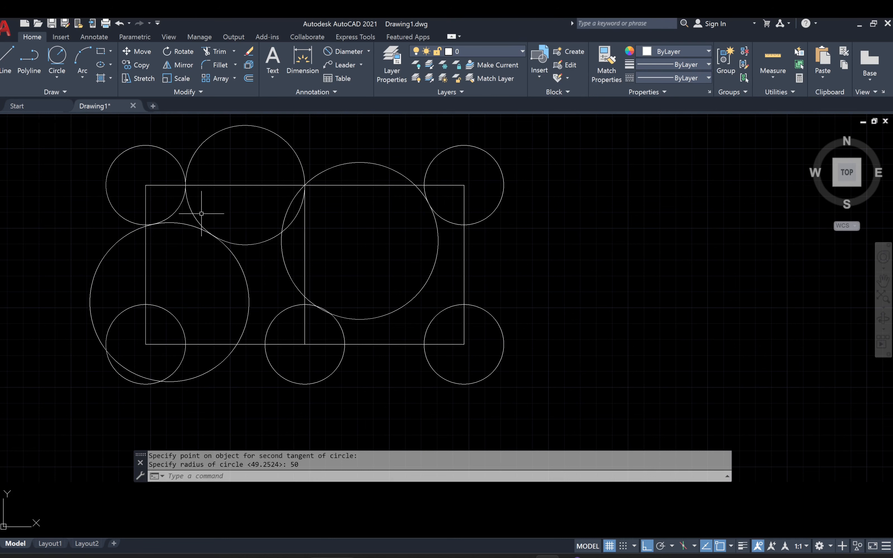
Step: Open the choice of circle construction methods
click(59, 70)
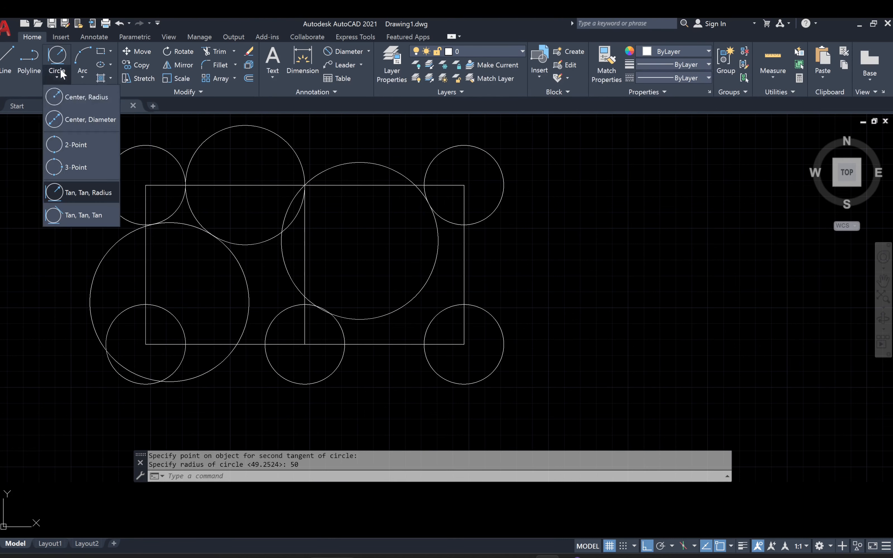